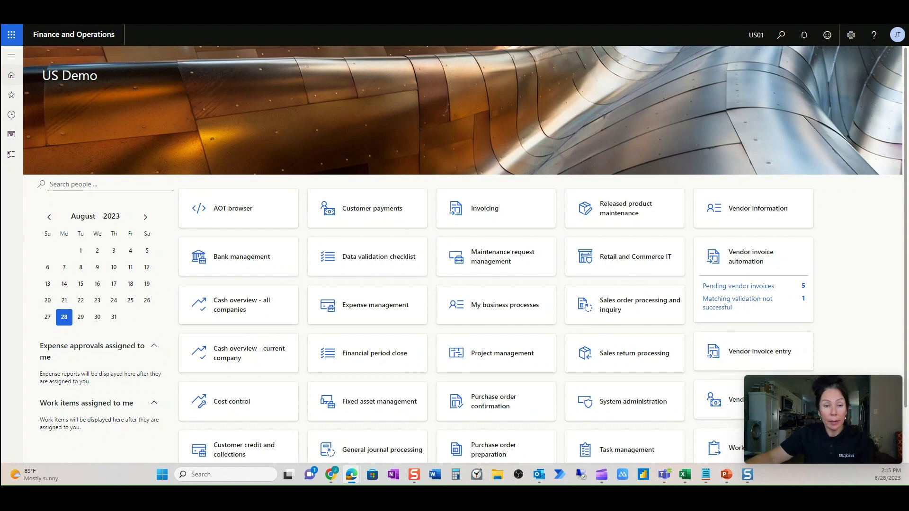
# In Outlook, check the TU-00003.pdf attachment of the Electric Bill message, close the PDF, and send the message
pyautogui.hotkey('alt', 'Tab')
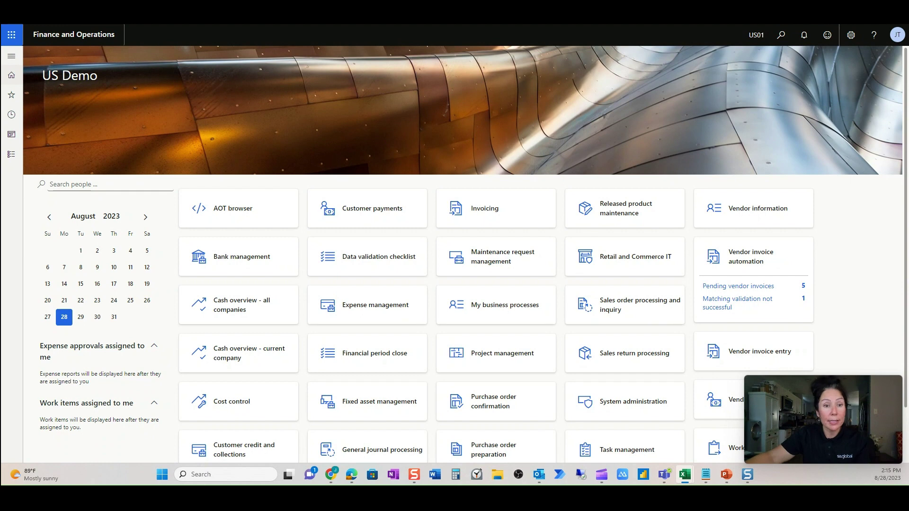
pyautogui.hotkey('alt', 'Tab')
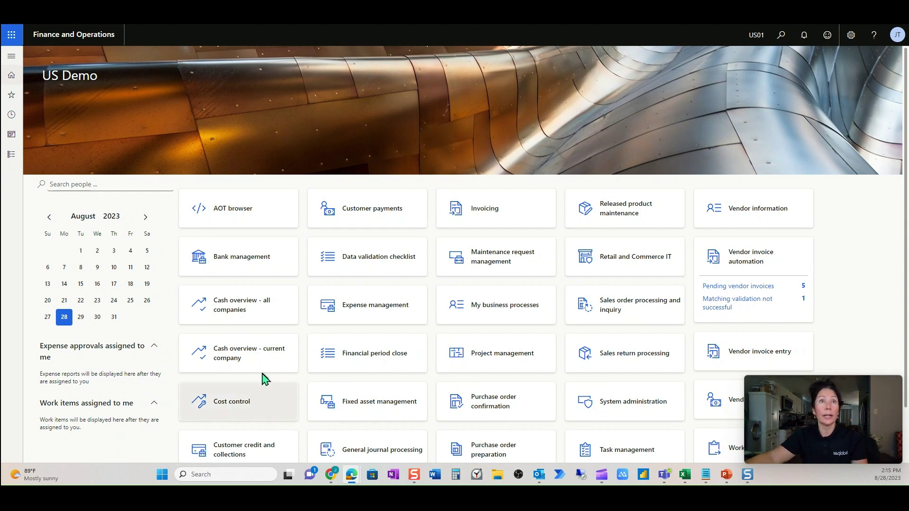
pyautogui.moveTo(544, 477)
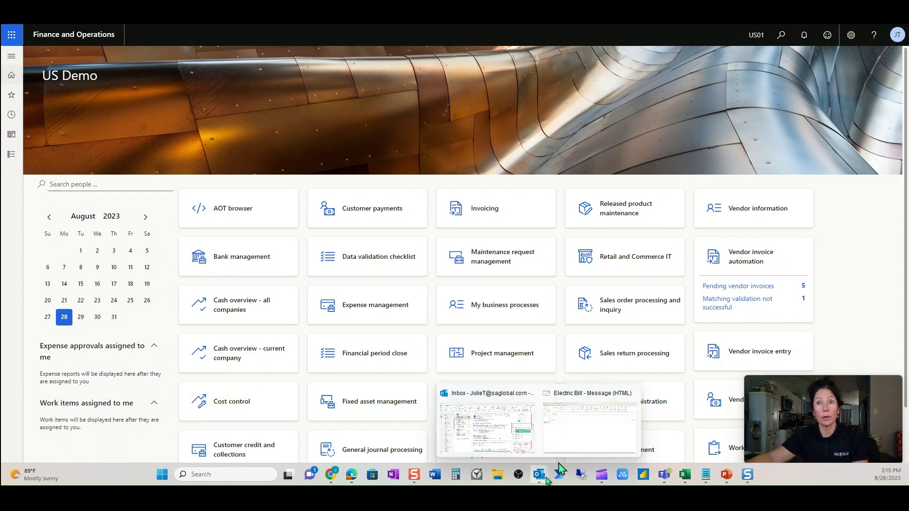
pyautogui.click(574, 446)
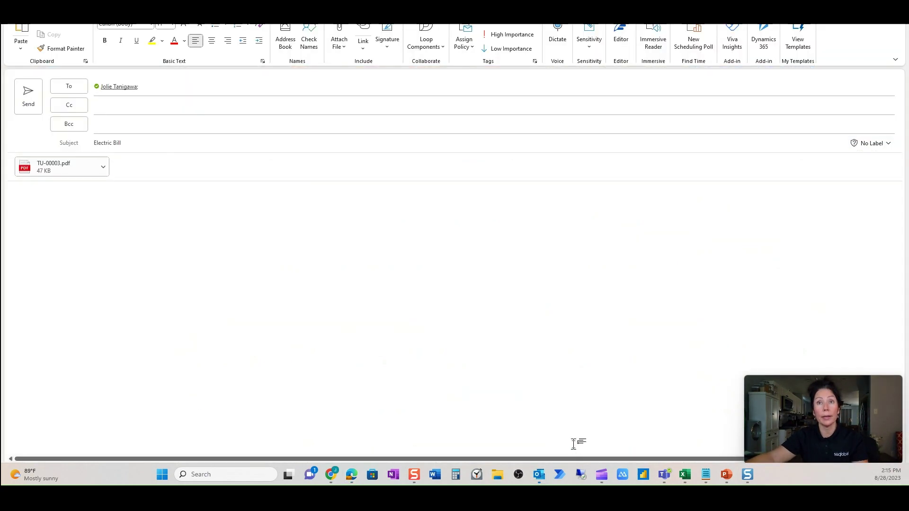
pyautogui.doubleClick(78, 174)
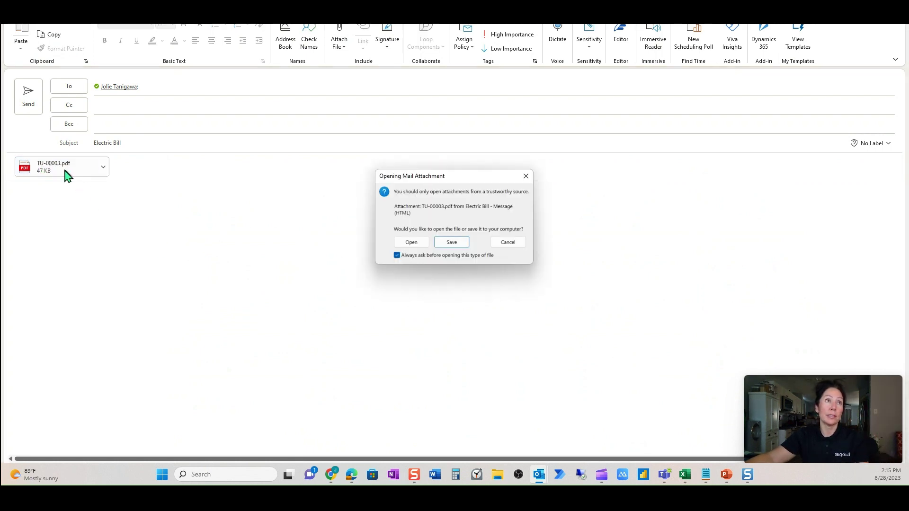
pyautogui.click(421, 245)
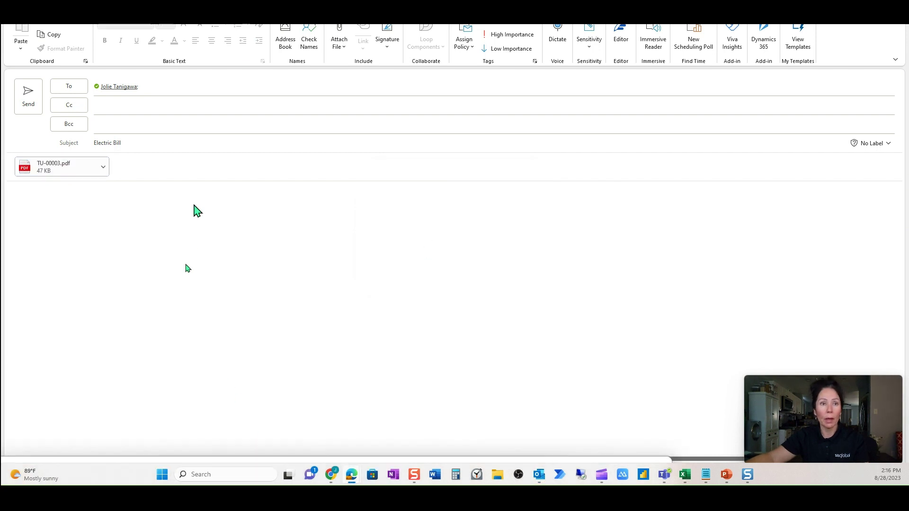
pyautogui.click(528, 68)
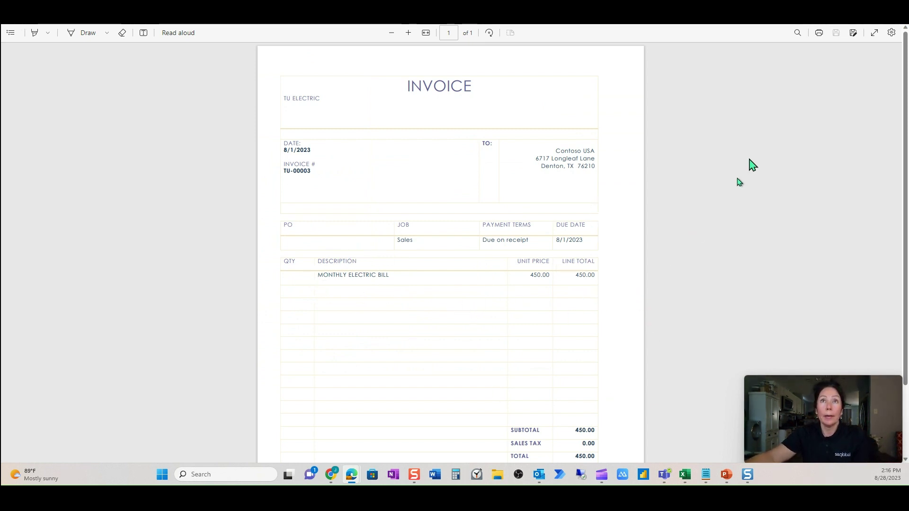
pyautogui.hotkey('ctrl', 'w')
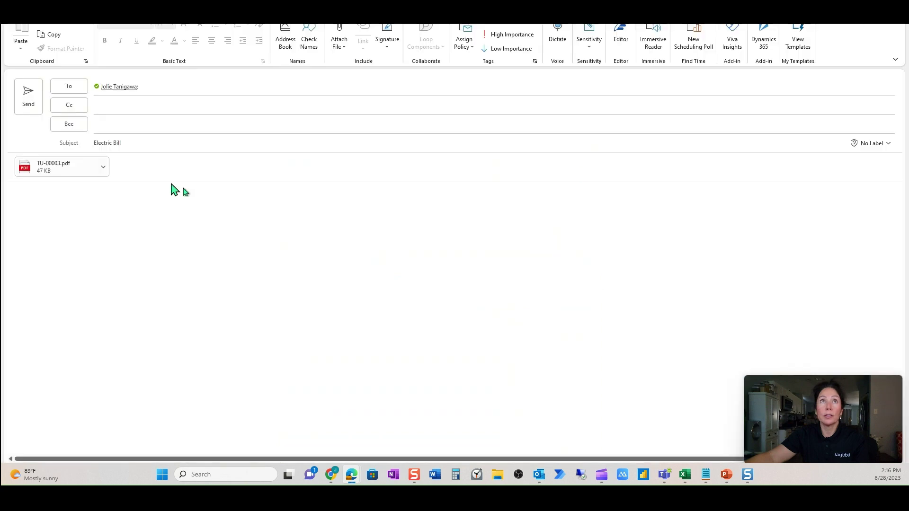
pyautogui.hotkey('alt', 'Tab')
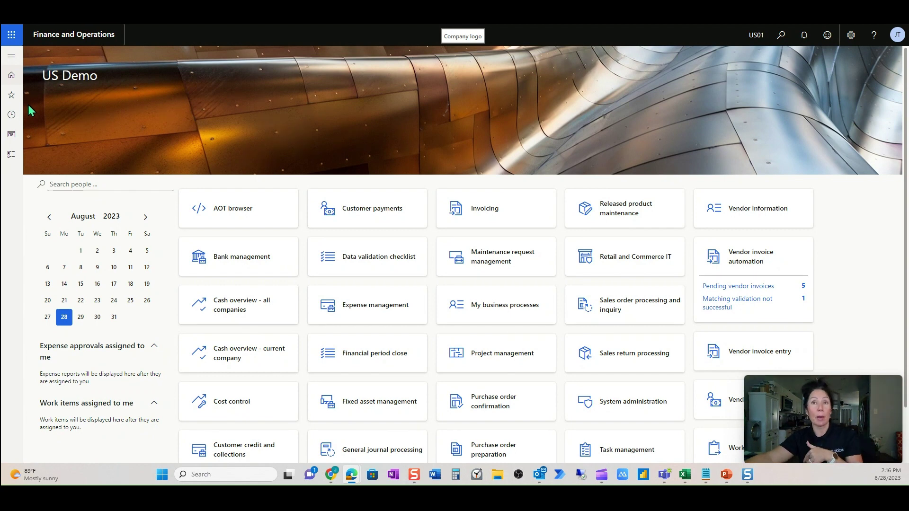
# In Finance and Operations, open the Vendor invoice automation workspace and list the pending vendor invoices under Documents not invoiced
pyautogui.click(752, 268)
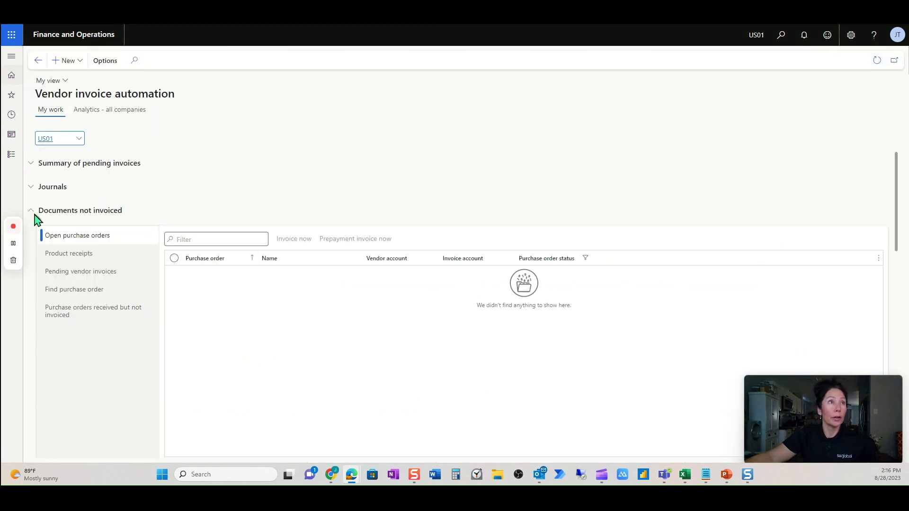
pyautogui.click(85, 274)
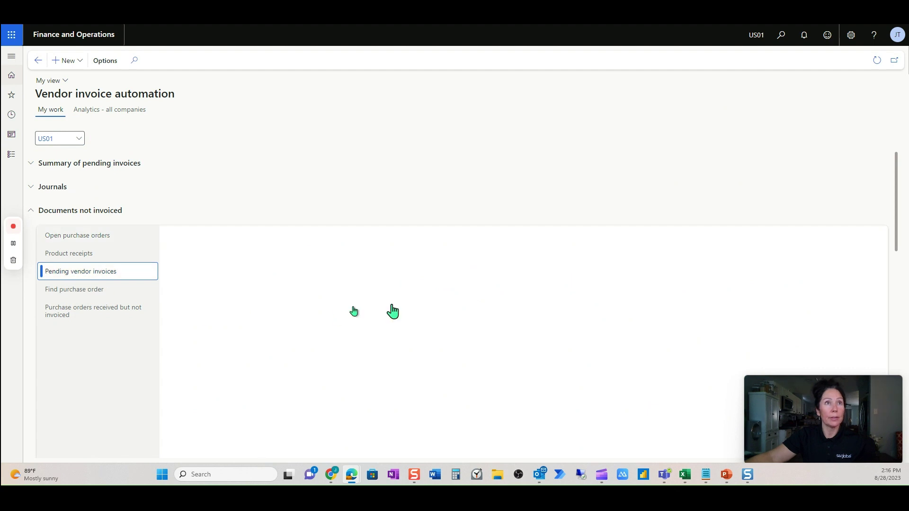
# Refresh the pending Received Files list in the workspace until the emailed TU-00003.pdf arrives
pyautogui.scroll(-5, 317, 257)
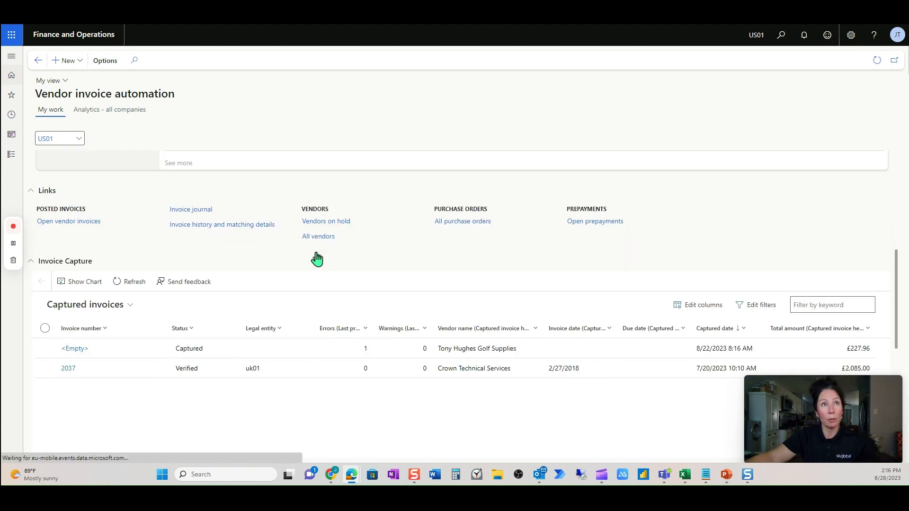
pyautogui.scroll(-3, 345, 315)
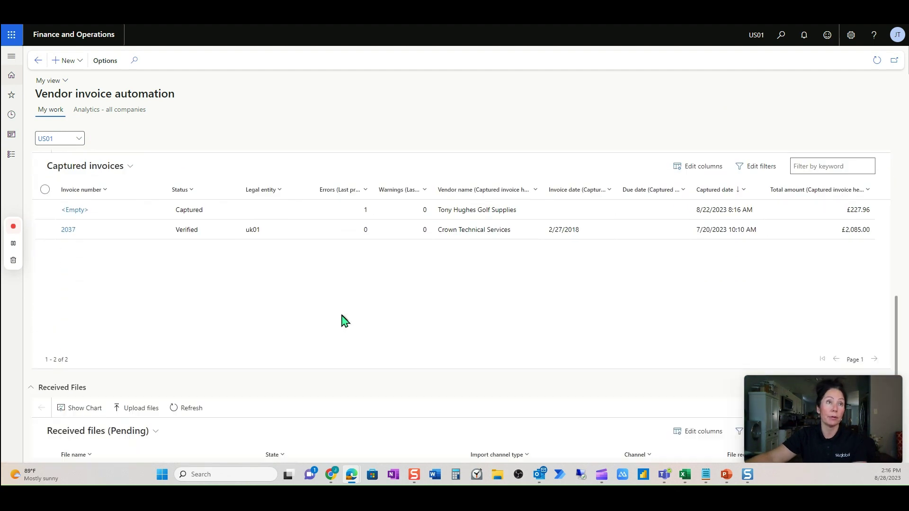
pyautogui.scroll(-2, 344, 322)
pyautogui.click(197, 321)
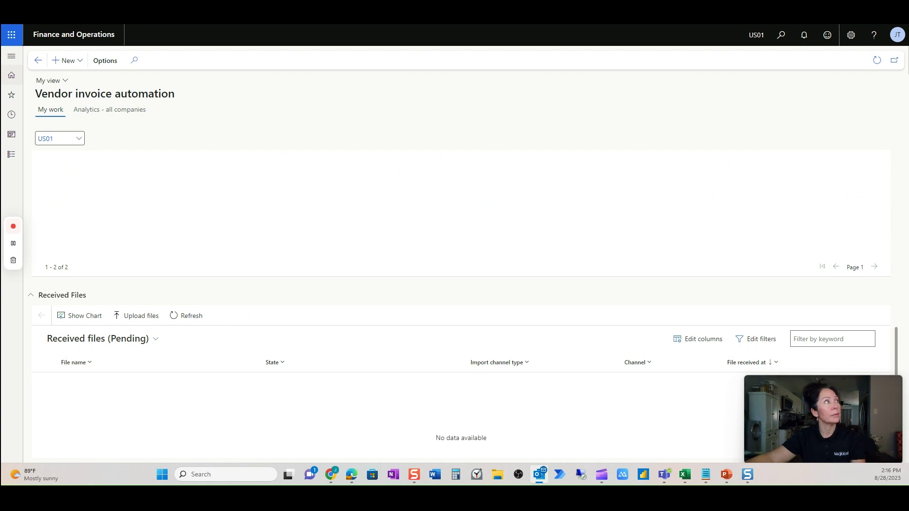
pyautogui.click(194, 317)
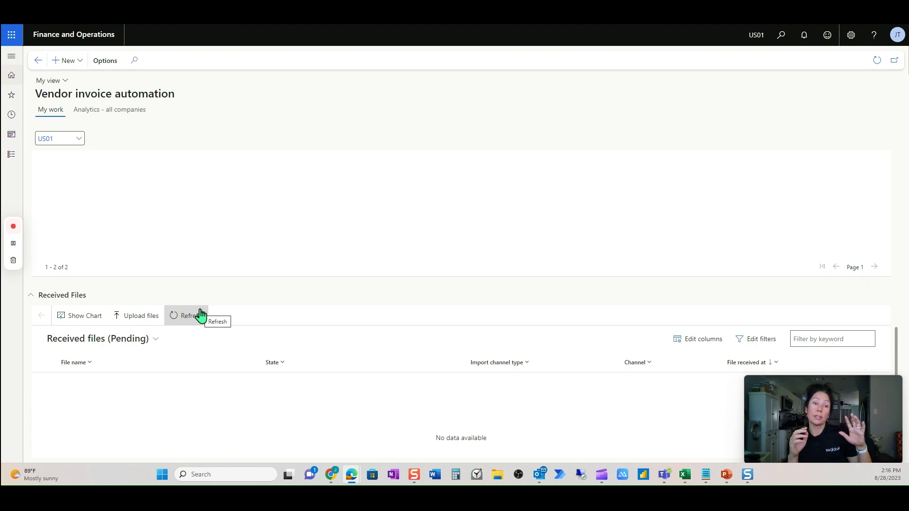
pyautogui.click(201, 315)
pyautogui.click(202, 315)
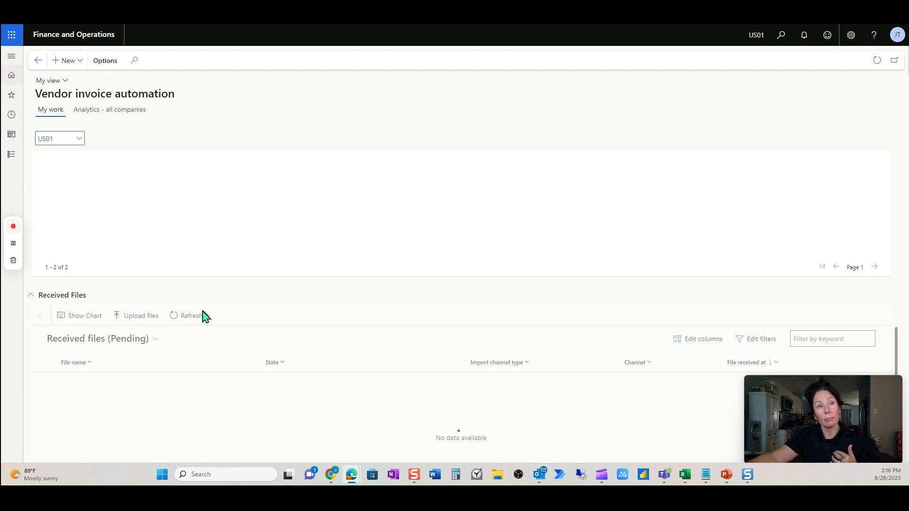
pyautogui.click(202, 316)
pyautogui.click(203, 315)
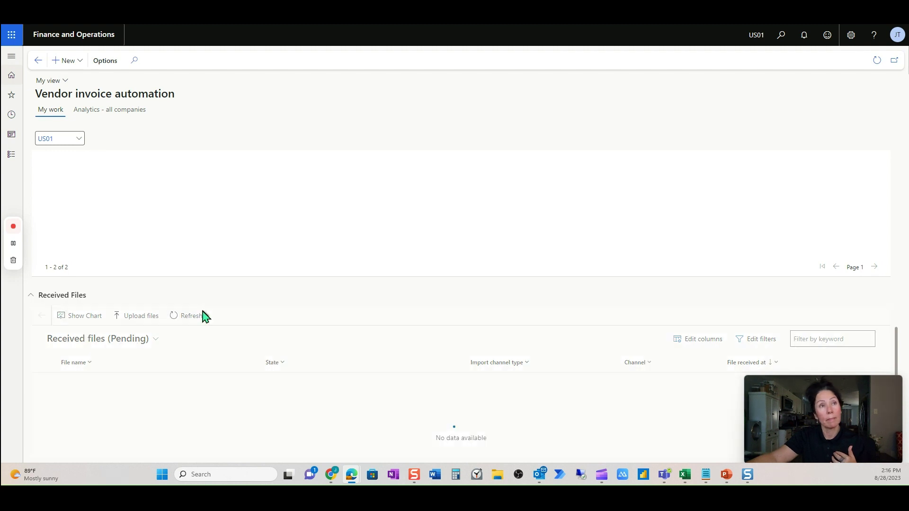
pyautogui.click(199, 318)
pyautogui.click(199, 318)
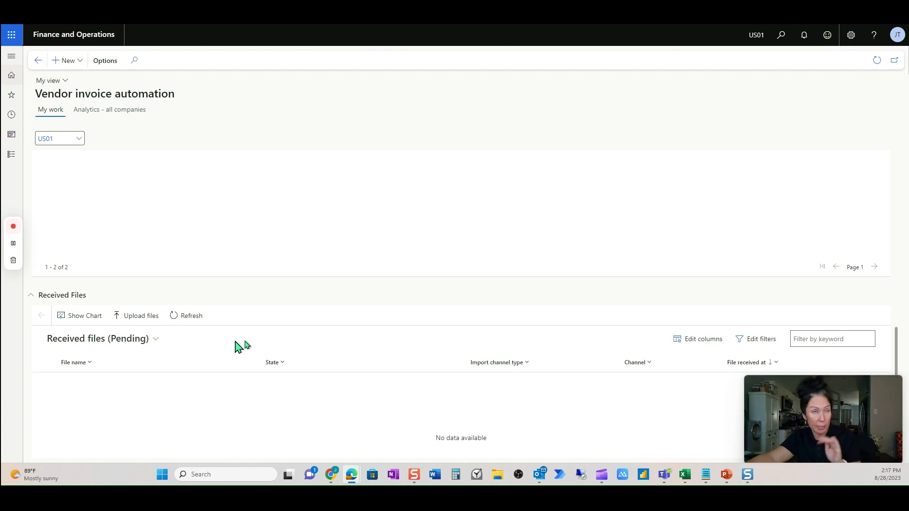
pyautogui.click(175, 315)
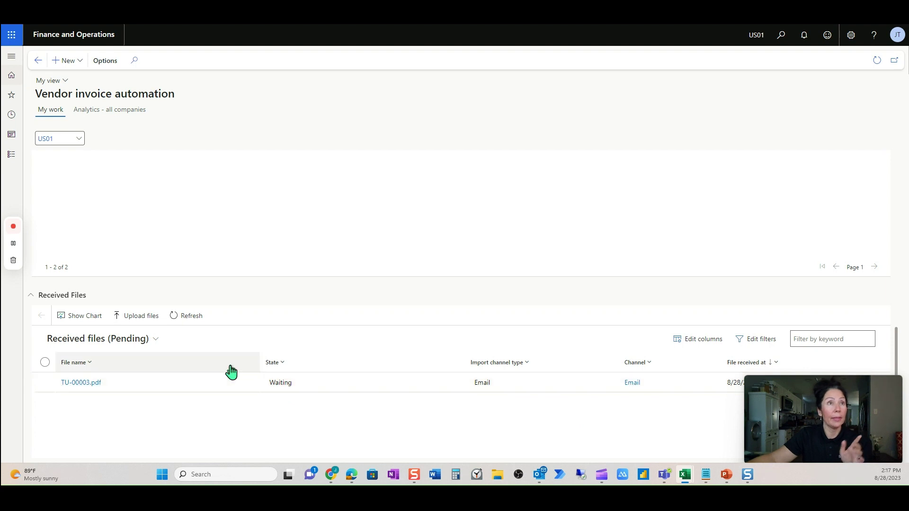
# Keep refreshing the received files until TU-00003.pdf is processed and leaves the pending list
pyautogui.click(201, 326)
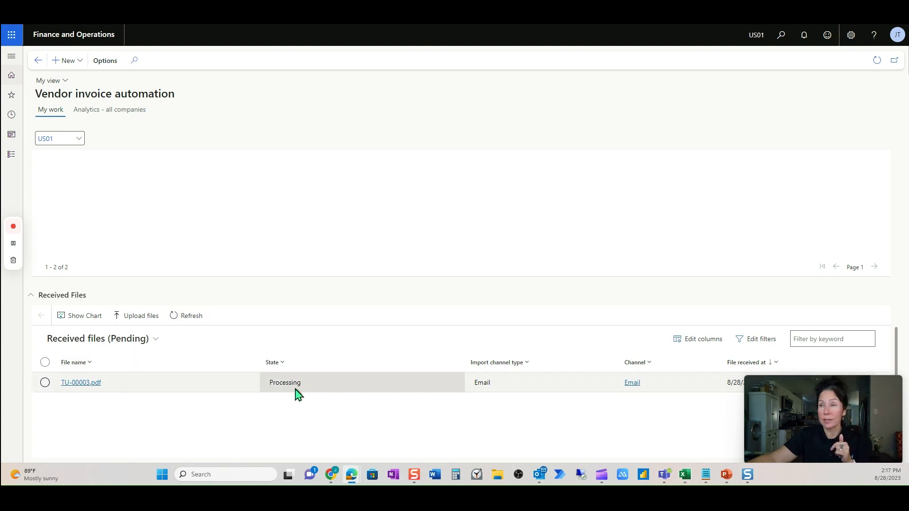
pyautogui.click(151, 348)
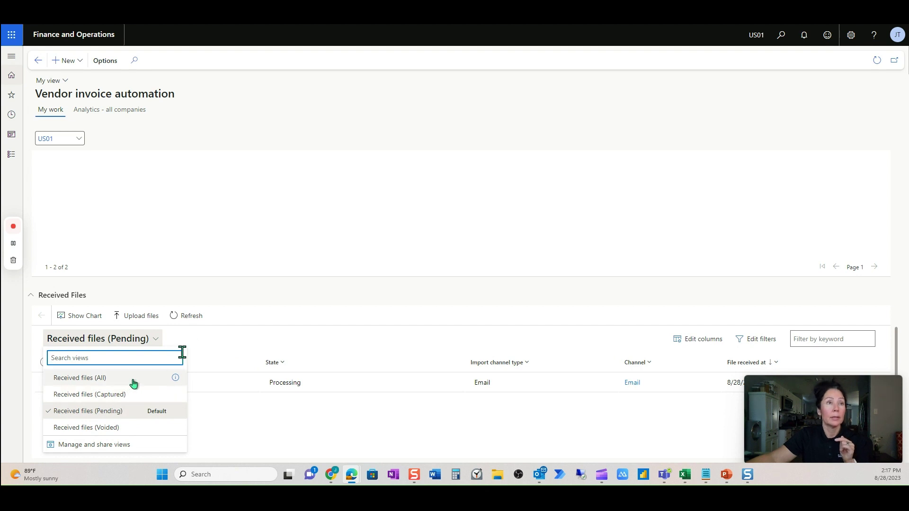
pyautogui.click(191, 319)
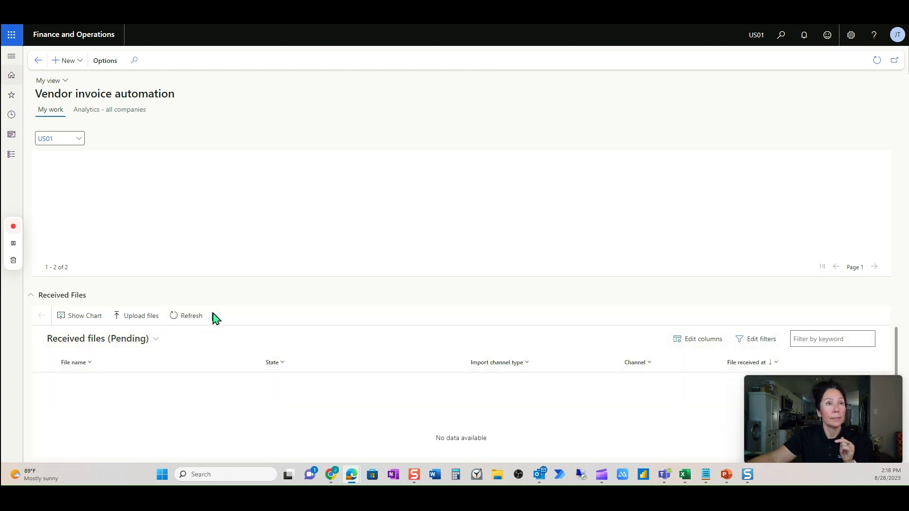
# Refresh the captured invoices, open the TU Electric invoice, dismiss its processing notice and refresh the record
pyautogui.scroll(1, 249, 245)
pyautogui.scroll(2, 161, 215)
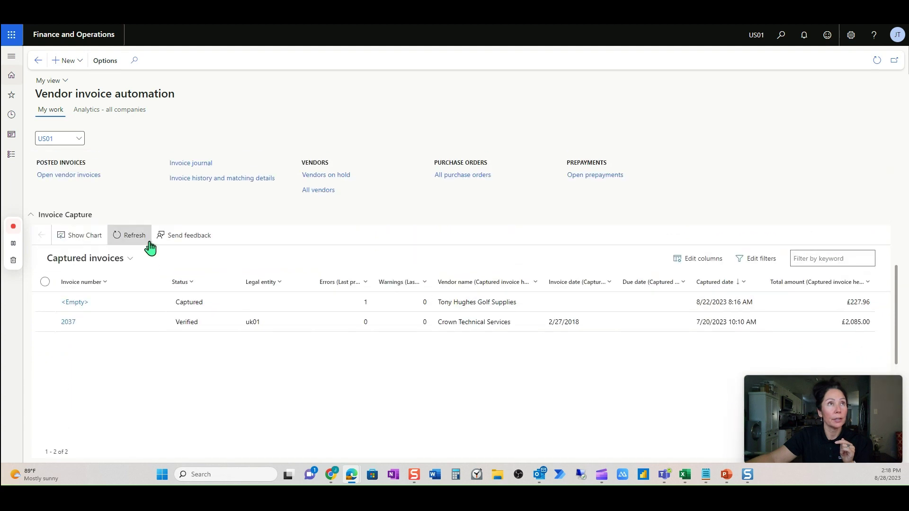
pyautogui.click(131, 242)
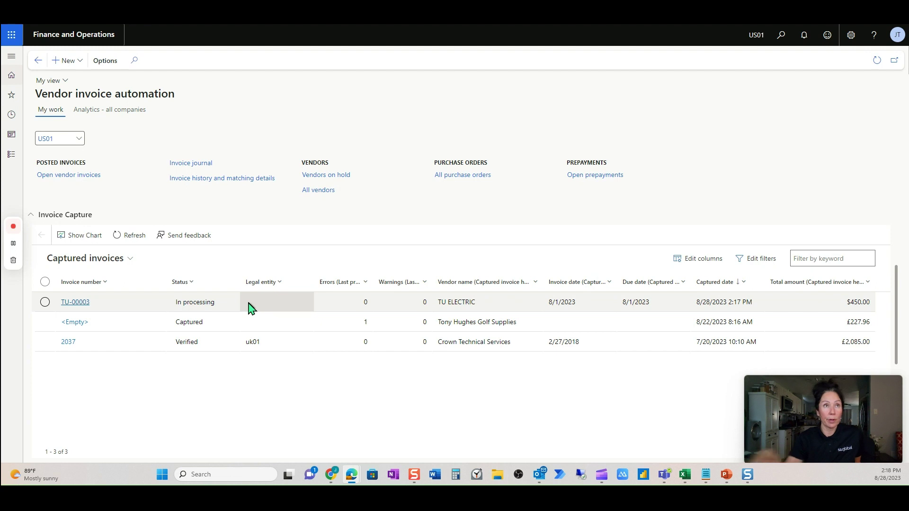
pyautogui.click(77, 305)
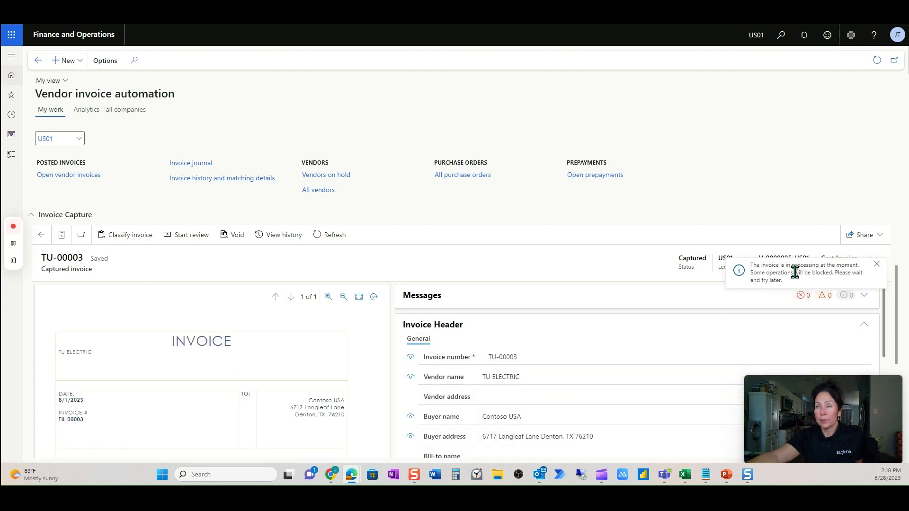
pyautogui.click(876, 264)
pyautogui.click(335, 235)
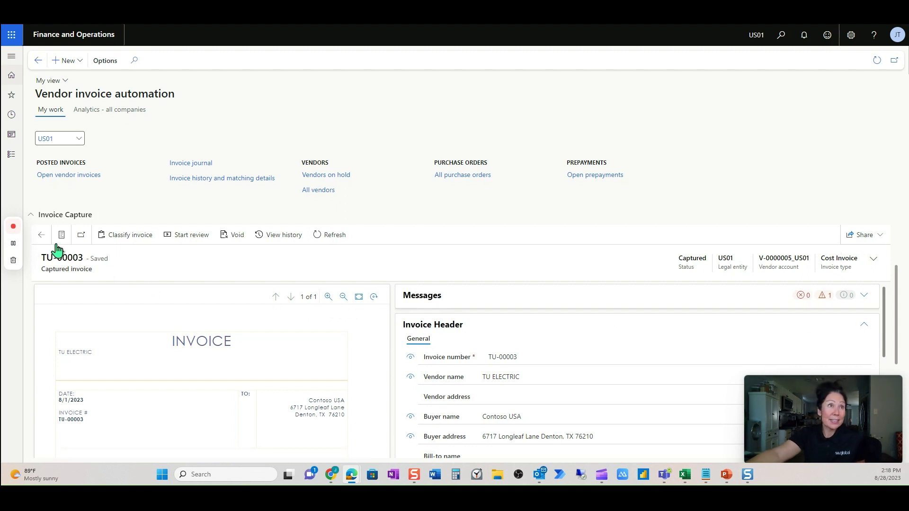
# Return from the captured invoice, refresh the workspace, and open the TU Electric entry from the pending vendor invoices
pyautogui.click(42, 235)
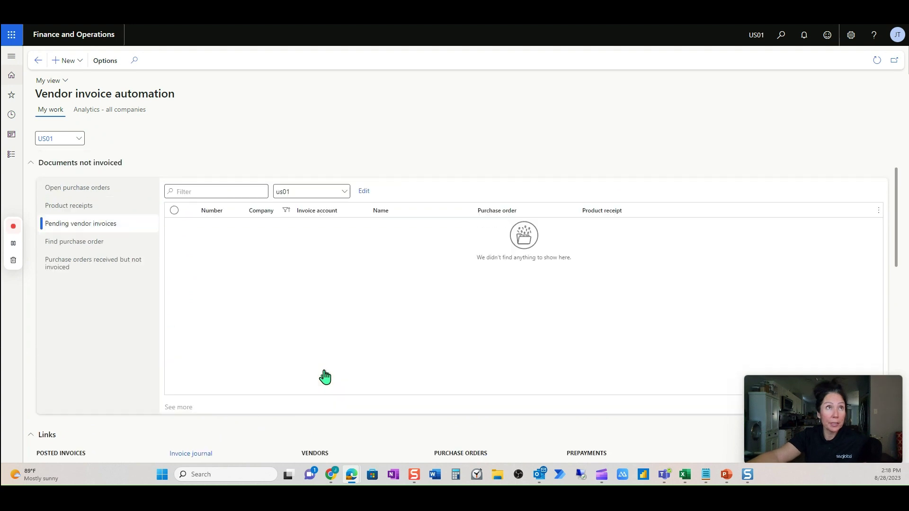
pyautogui.click(877, 62)
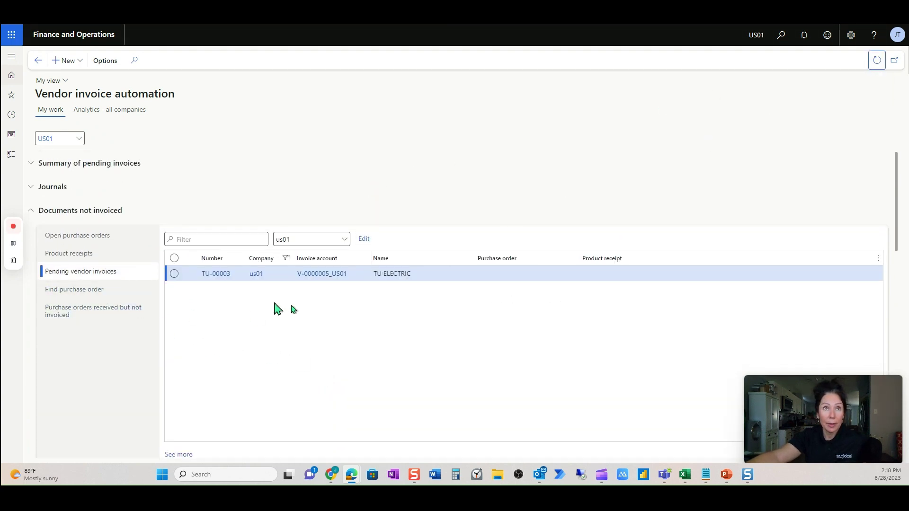
pyautogui.click(214, 279)
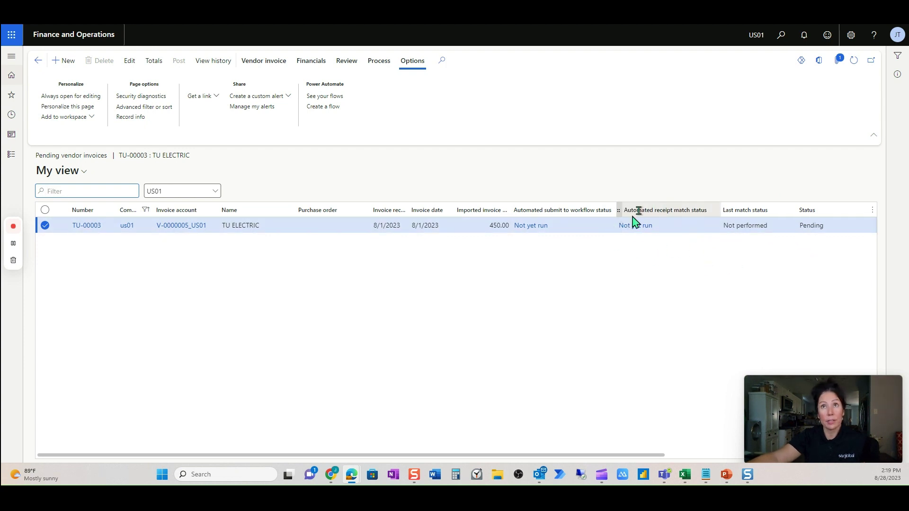
pyautogui.click(14, 244)
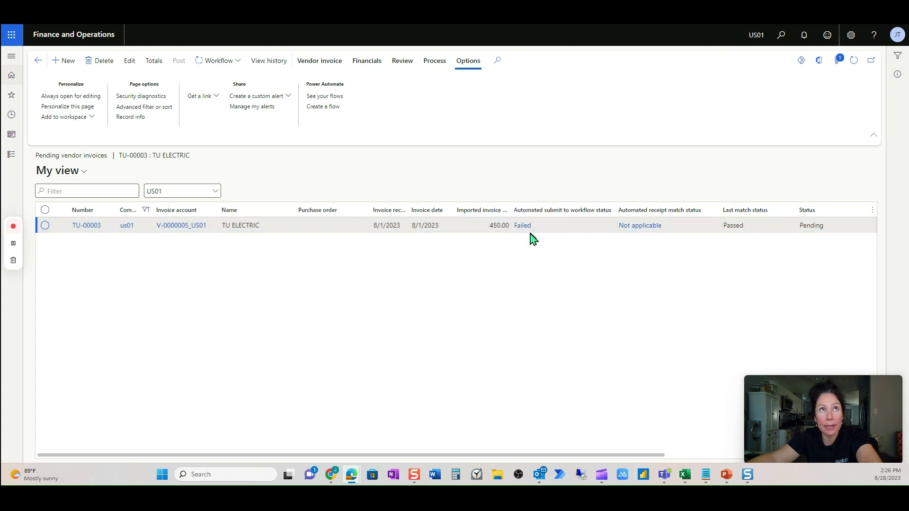
# Review the automation history of the TU Electric invoice and close it
pyautogui.click(268, 61)
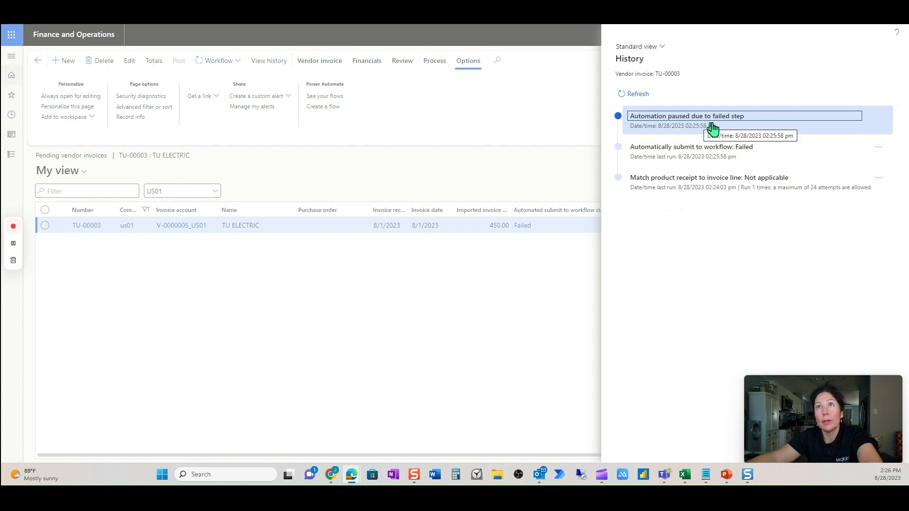
pyautogui.click(651, 100)
pyautogui.moveTo(856, 389)
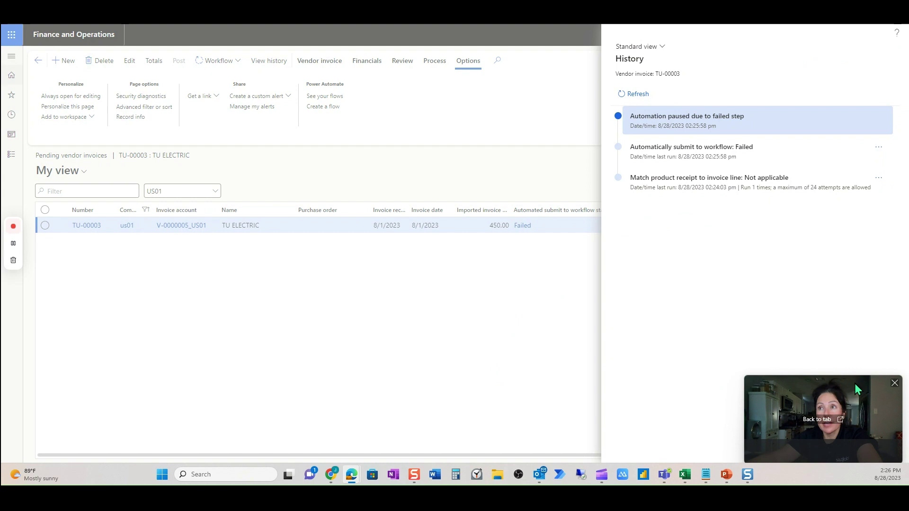
pyautogui.click(886, 443)
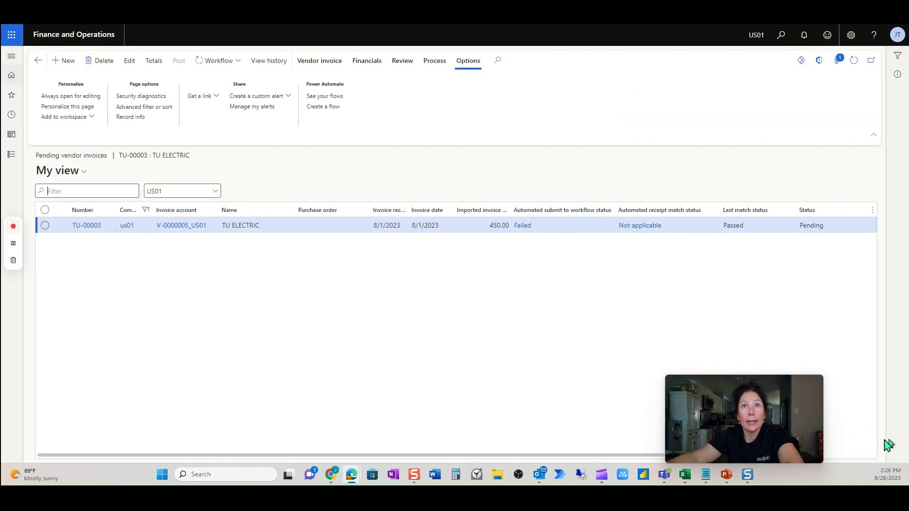
# Open the pending TU Electric invoice TU-00003 and try to submit it to the vendor invoice workflow
pyautogui.click(85, 227)
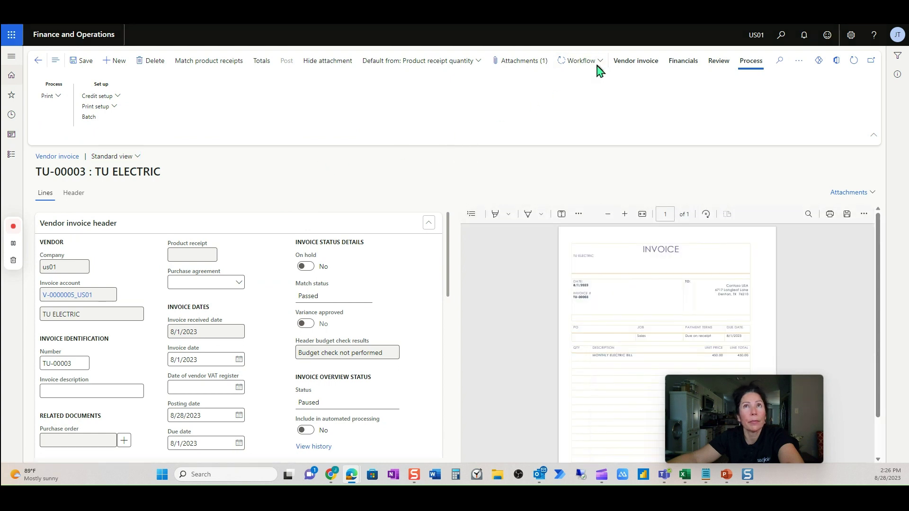
pyautogui.click(597, 68)
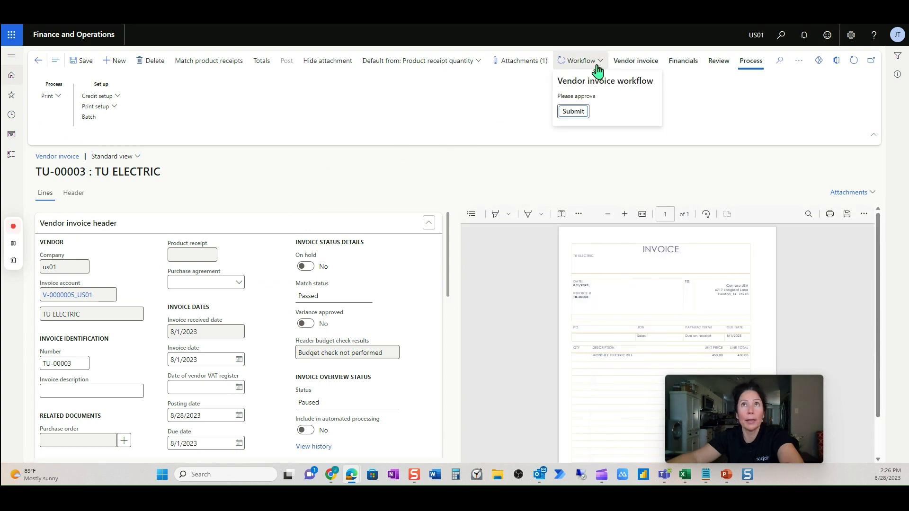
pyautogui.click(576, 115)
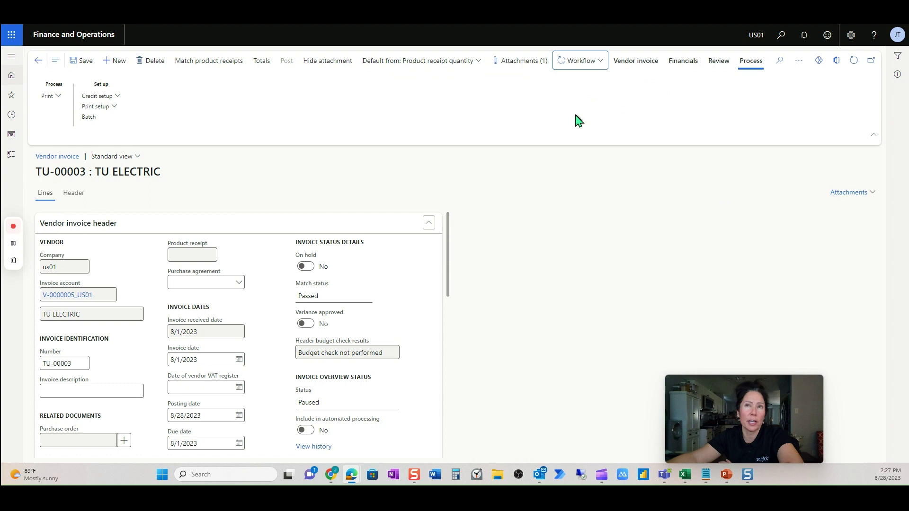
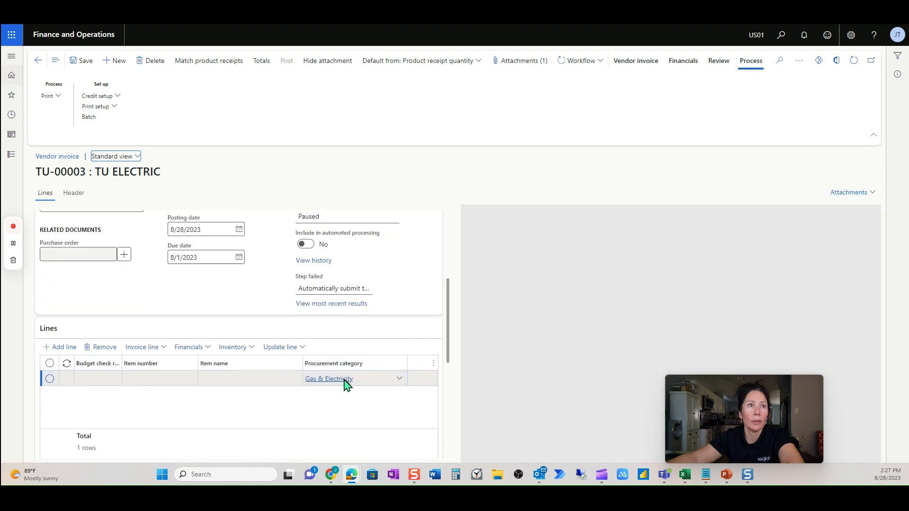
# Open the amount distribution for the Gas & Electricity line and set its ledger main account to 621700 Utilities
pyautogui.click(194, 348)
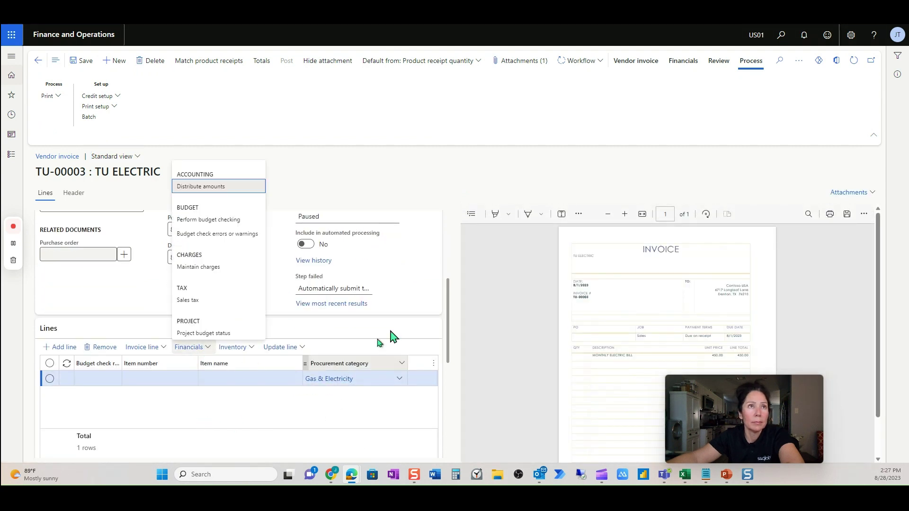
pyautogui.click(233, 189)
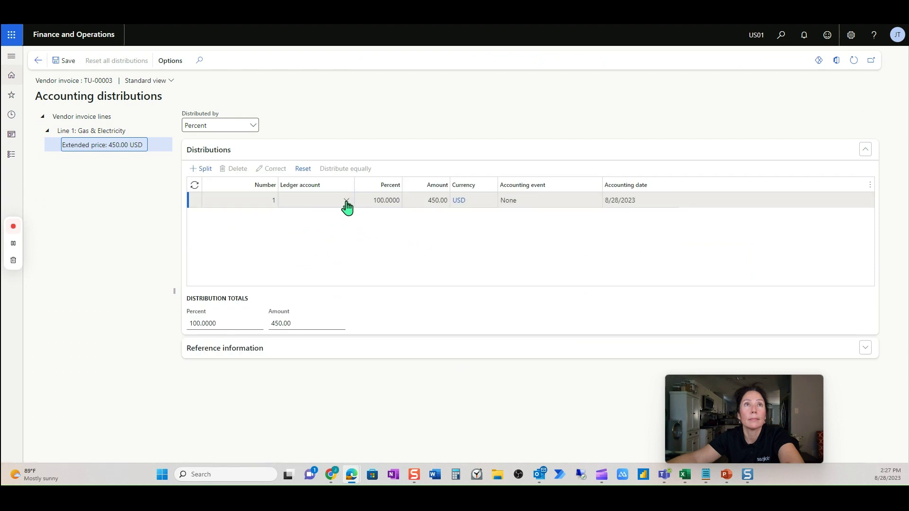
pyautogui.click(346, 201)
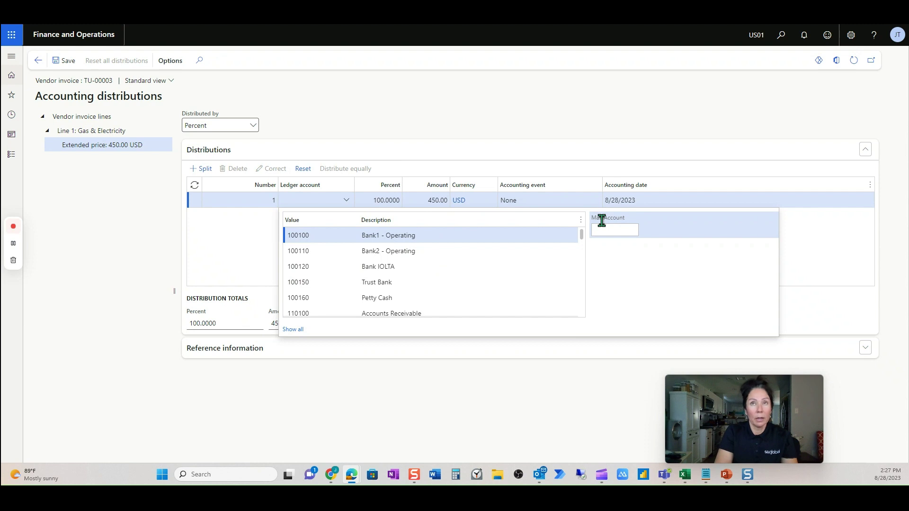
pyautogui.click(610, 230)
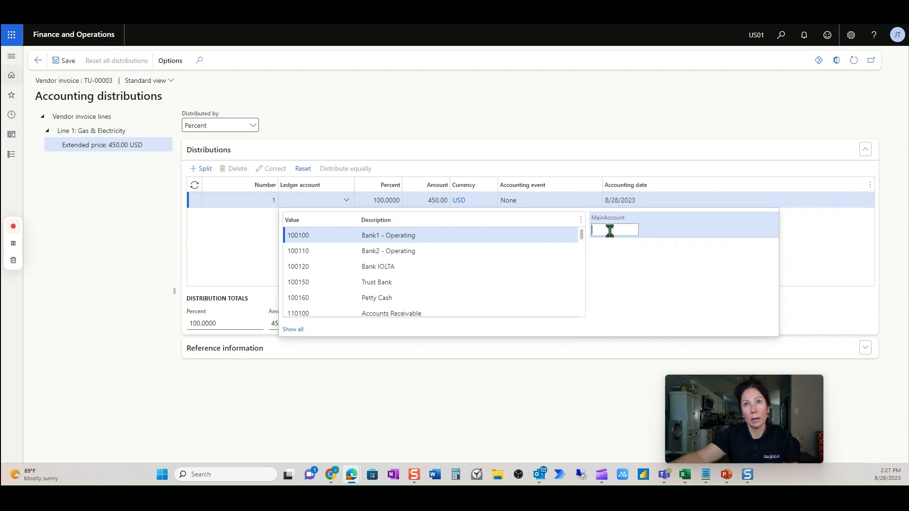
pyautogui.write('utili')
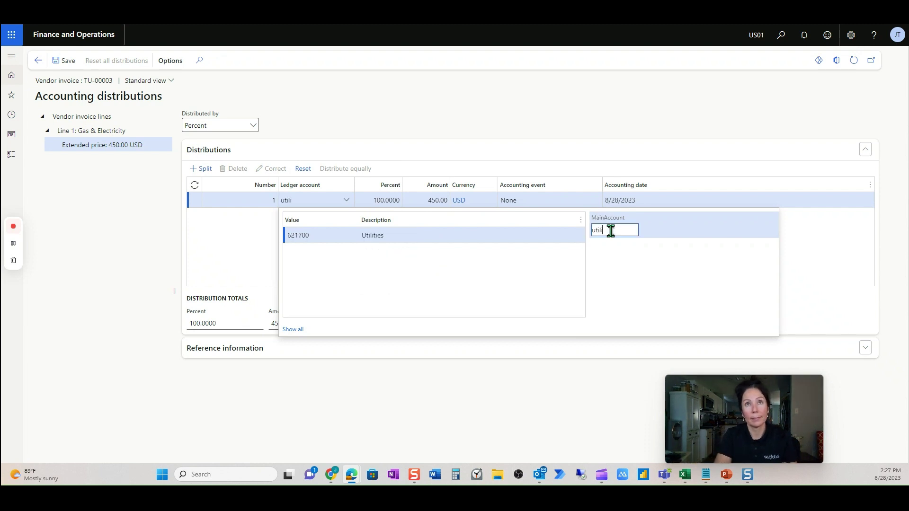
pyautogui.click(495, 235)
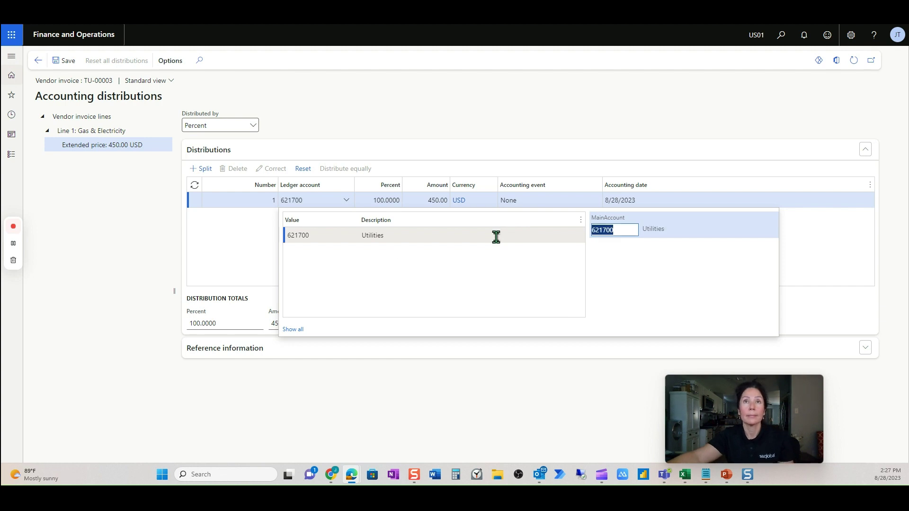
# Complete the ledger account with business unit 1101 Consulting and department 1030 Finance, and return to the vendor invoice
pyautogui.click(497, 237)
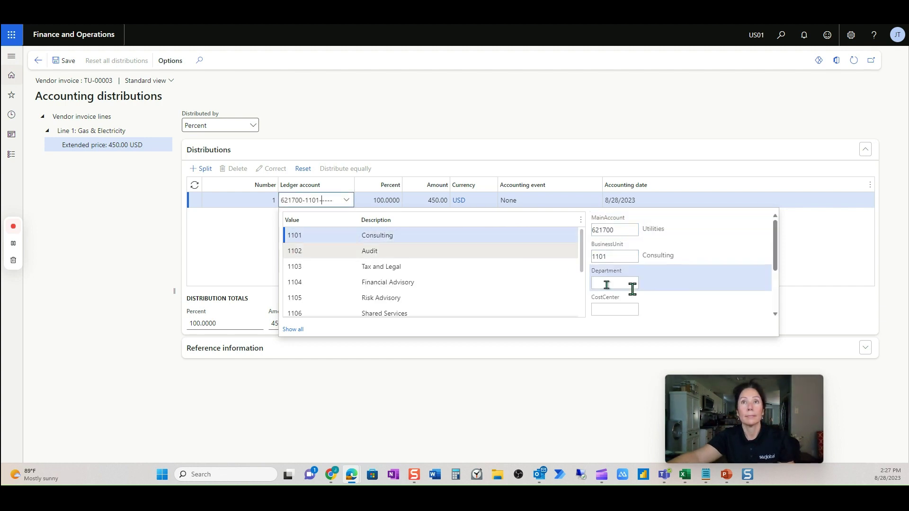
pyautogui.click(625, 284)
pyautogui.click(470, 236)
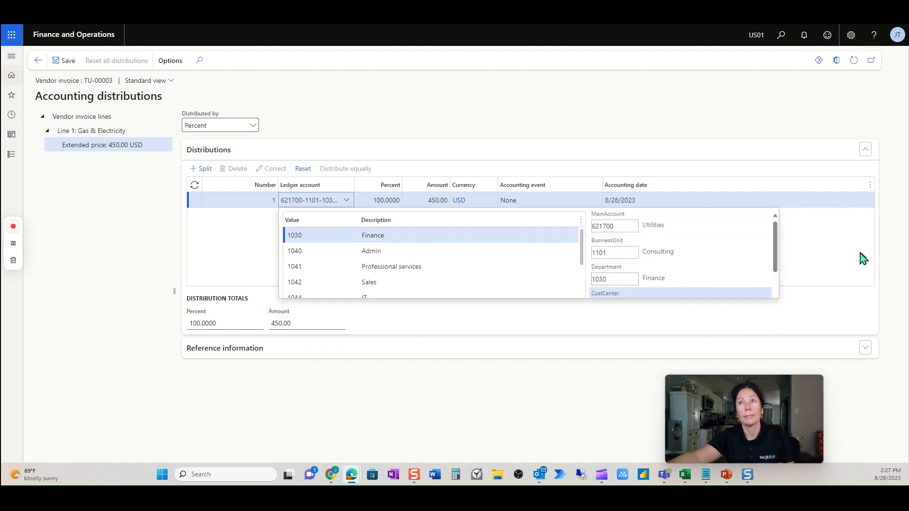
pyautogui.click(862, 258)
pyautogui.click(38, 64)
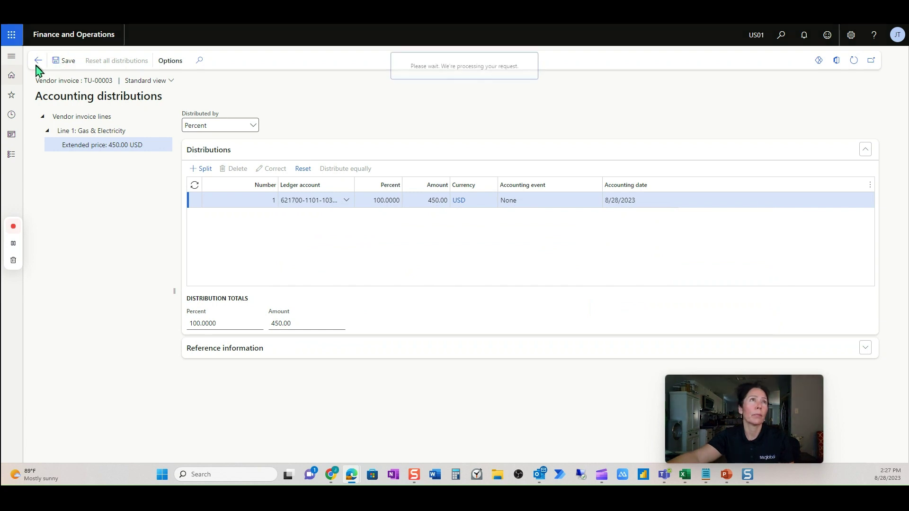
pyautogui.click(37, 61)
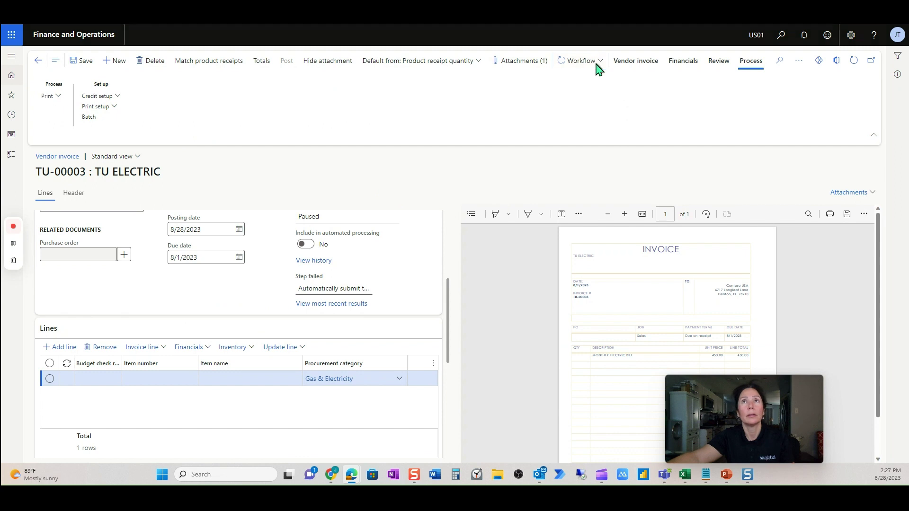
# Submit the TU Electric invoice to the vendor invoice workflow and refresh the pending vendor invoices list
pyautogui.click(599, 68)
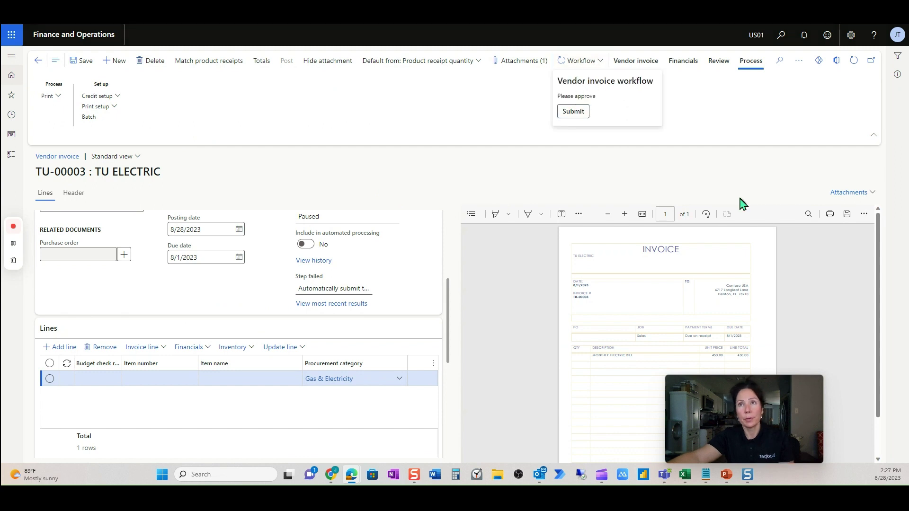
pyautogui.click(847, 442)
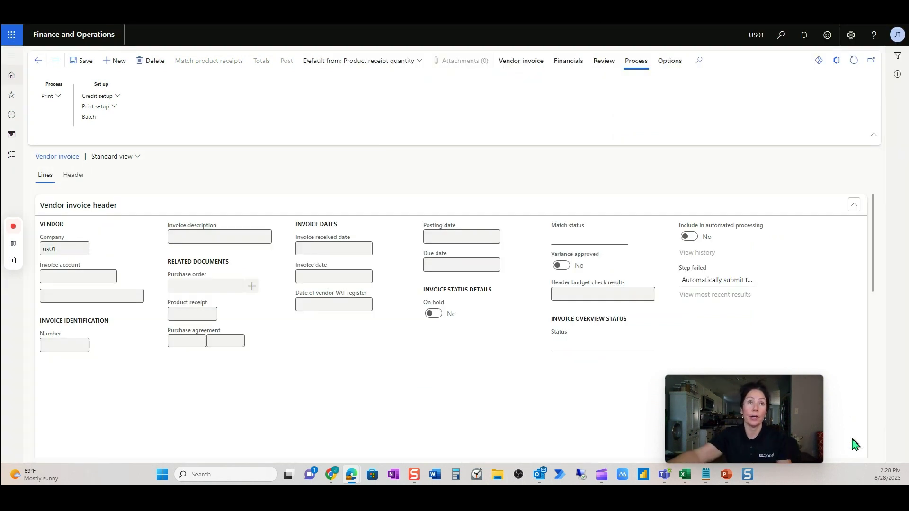
pyautogui.click(39, 62)
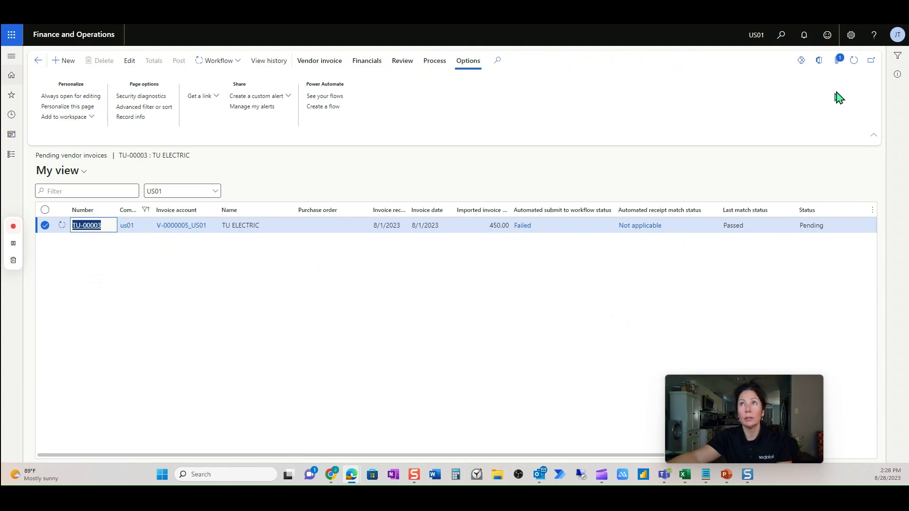
pyautogui.click(853, 60)
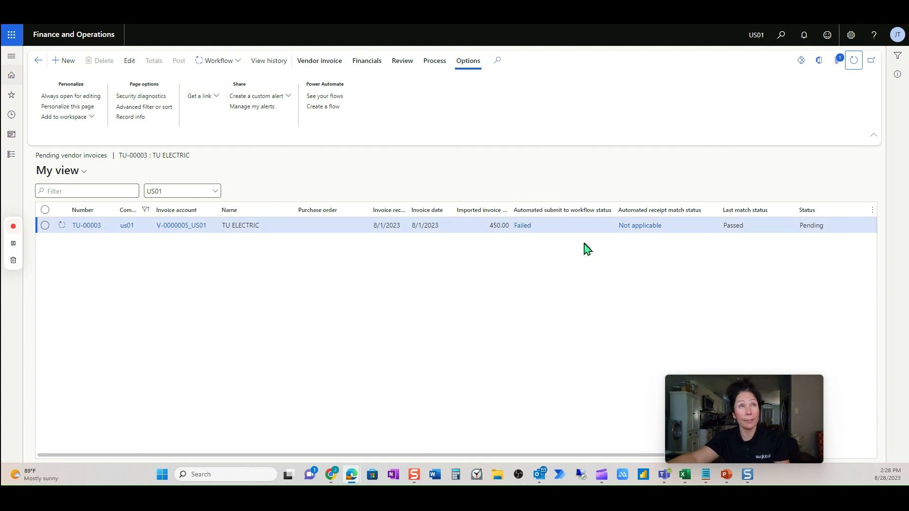
# Open the workflow history of TU-00003 and examine the tracking details of its workflow instance through the final entry
pyautogui.click(238, 62)
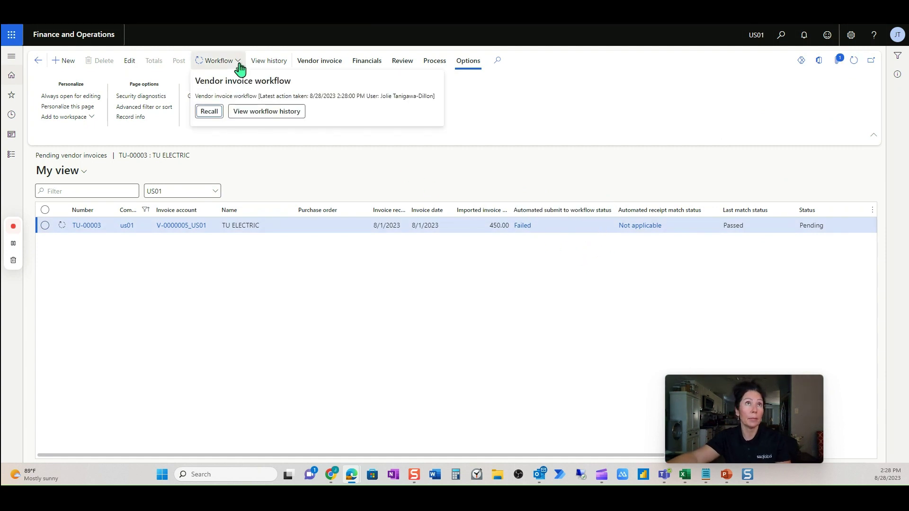
pyautogui.click(293, 116)
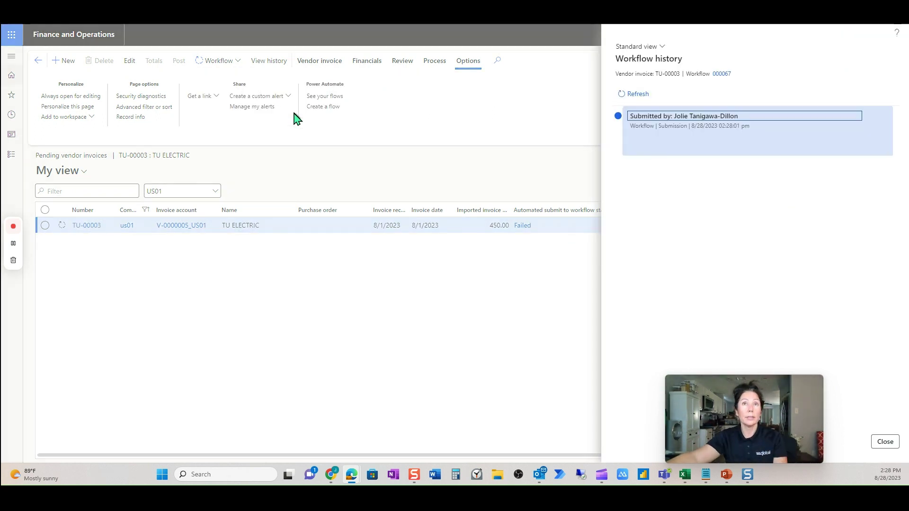
pyautogui.moveTo(713, 75); pyautogui.dragTo(720, 76)
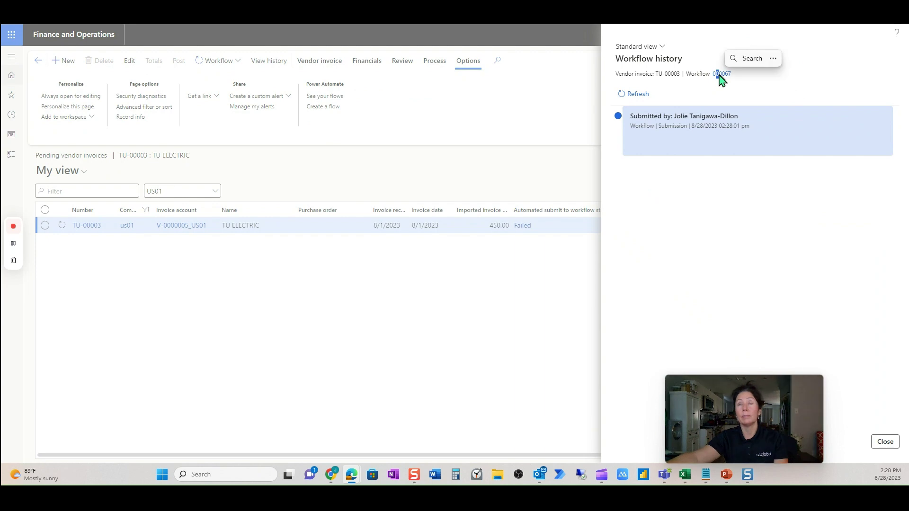
pyautogui.click(720, 74)
pyautogui.scroll(-3, 577, 379)
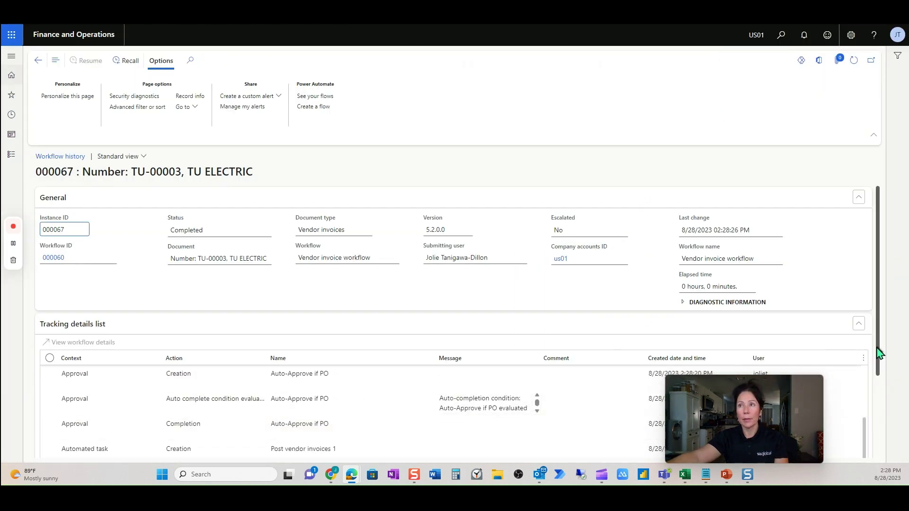
pyautogui.moveTo(879, 353); pyautogui.dragTo(873, 440)
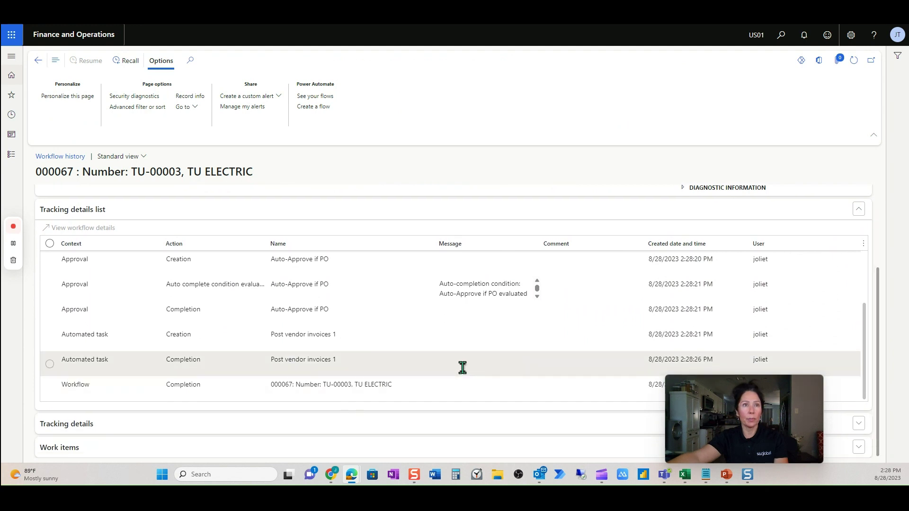
pyautogui.click(459, 385)
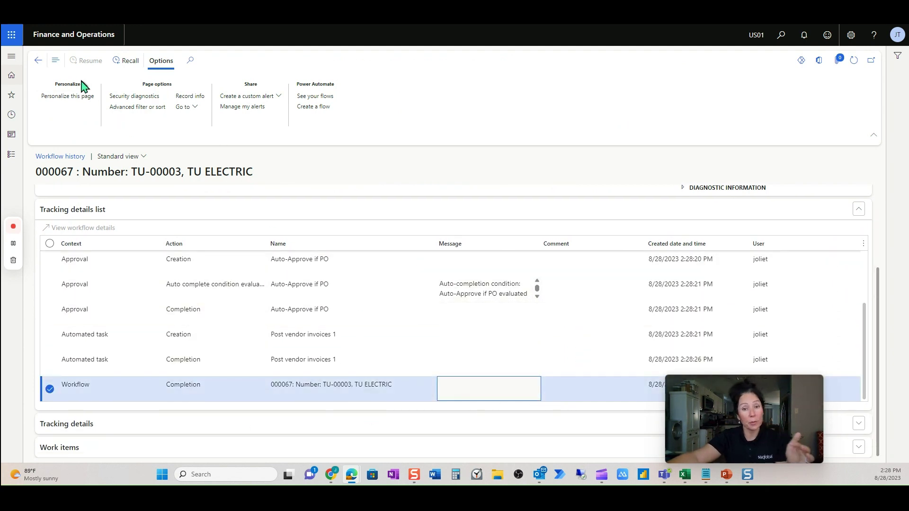
# Close the workflow history and refresh the pending vendor invoices to check whether TU-00003 is still listed
pyautogui.click(38, 60)
pyautogui.click(889, 441)
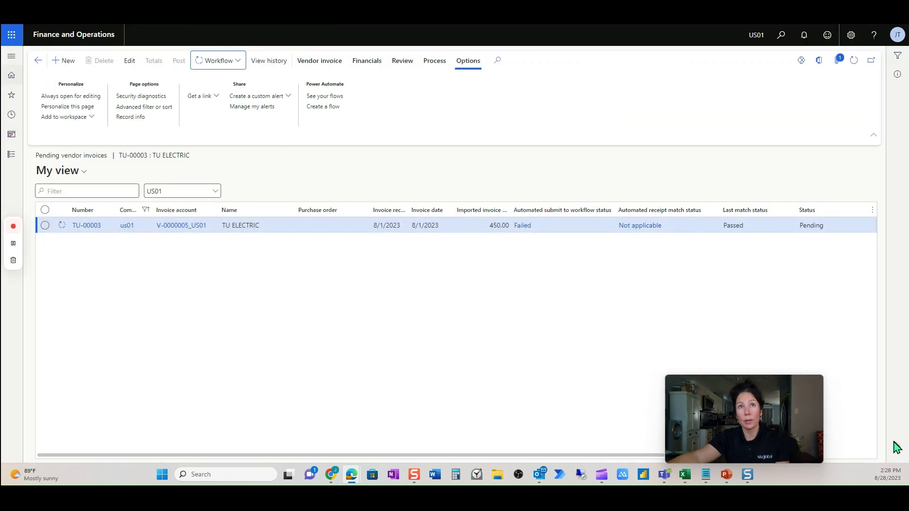
pyautogui.click(848, 64)
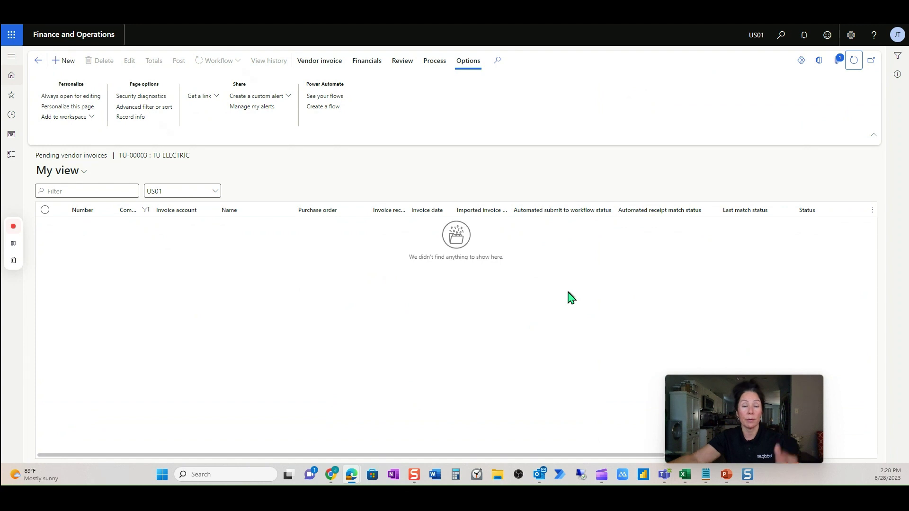